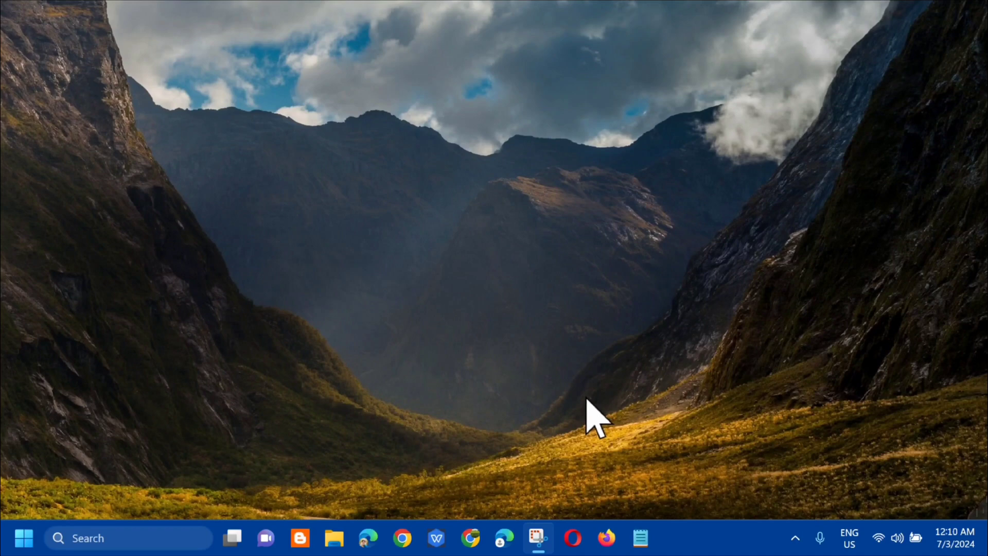
Open the Services app and bring up the properties of the Windows Audio service.
click(131, 537)
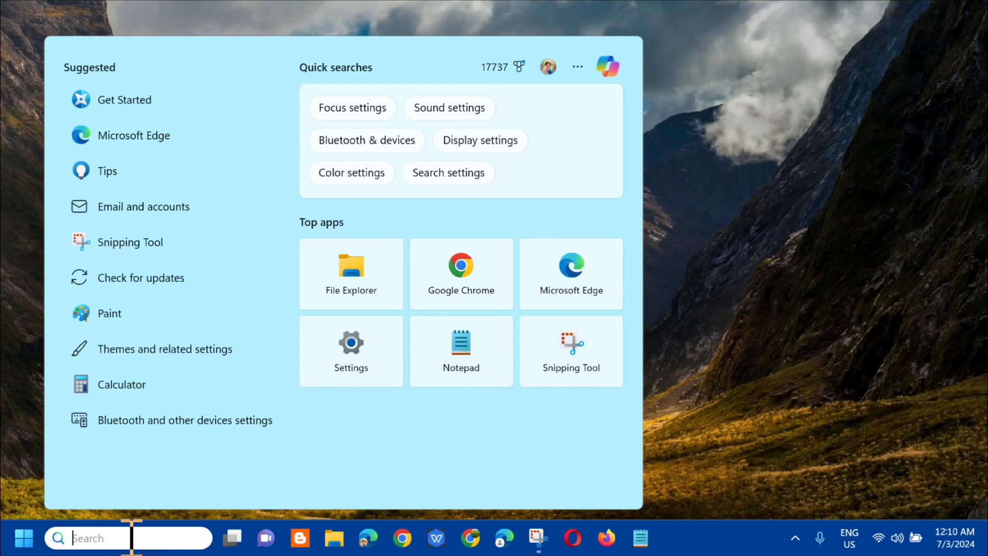
text(SERVICES)
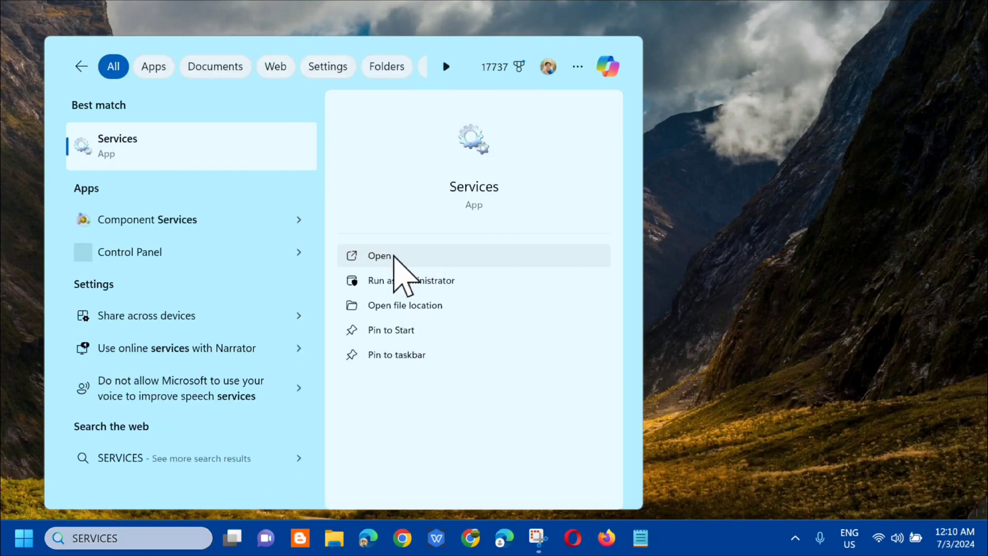
click(395, 255)
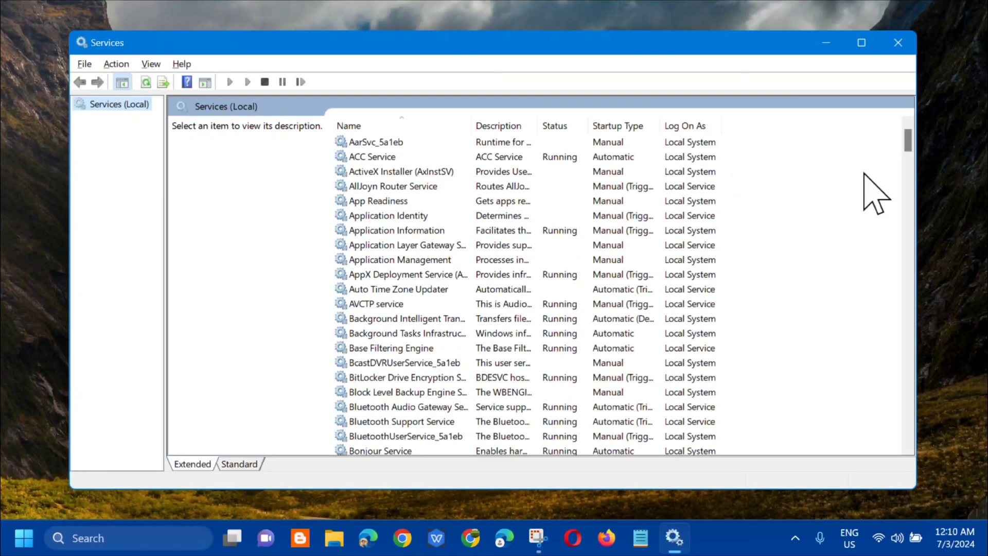
drag(907, 146, 885, 399)
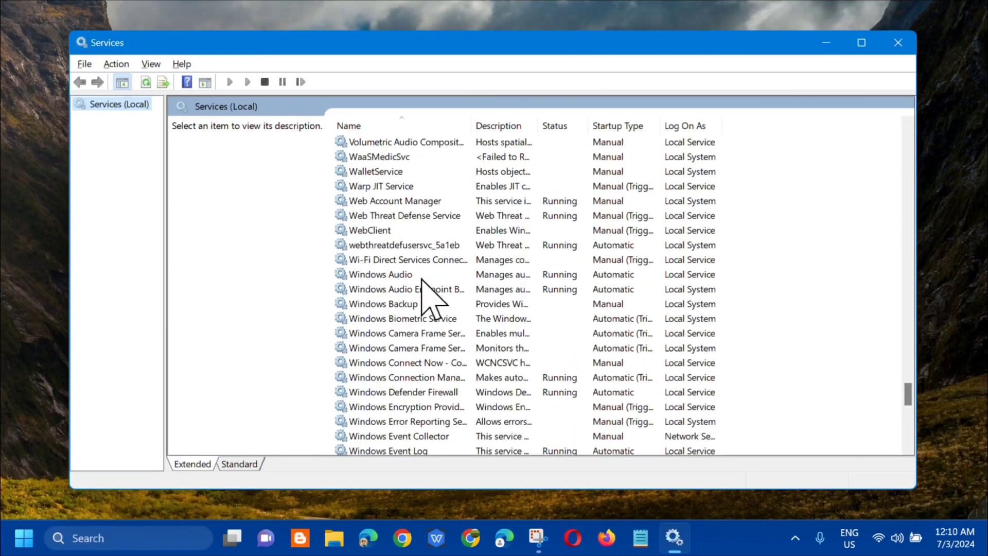
double_click(492, 278)
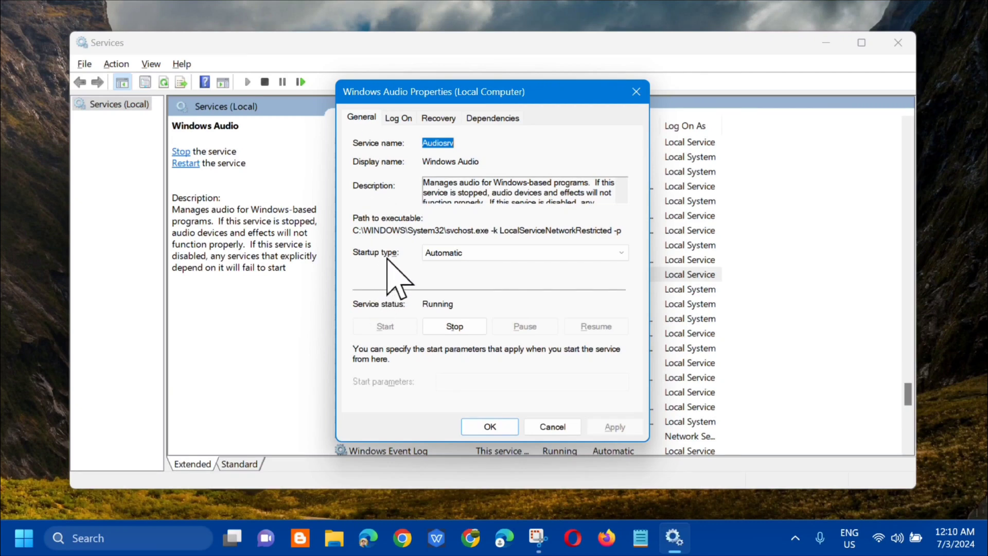
Set the Windows Audio service's startup type to Automatic, confirm the properties and close Services.
click(620, 255)
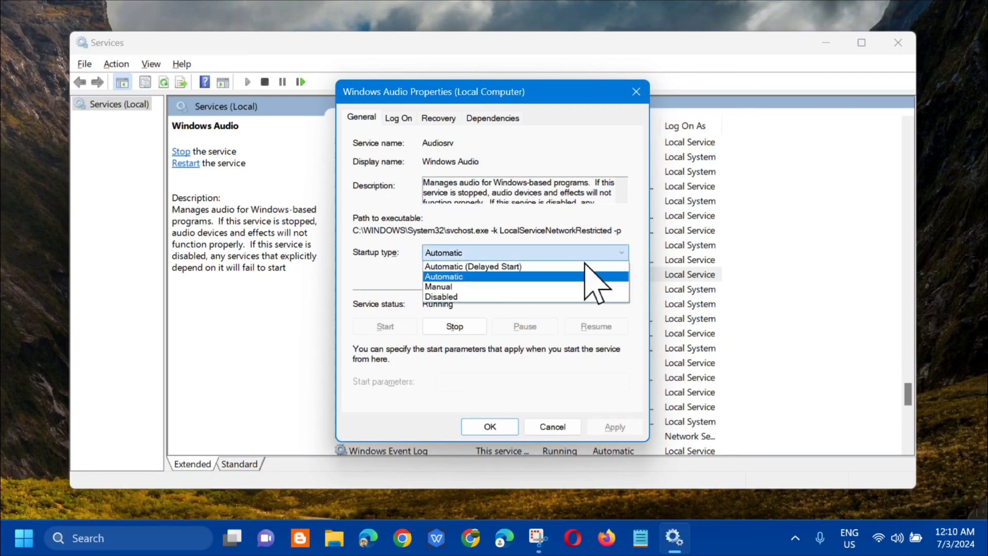
click(462, 277)
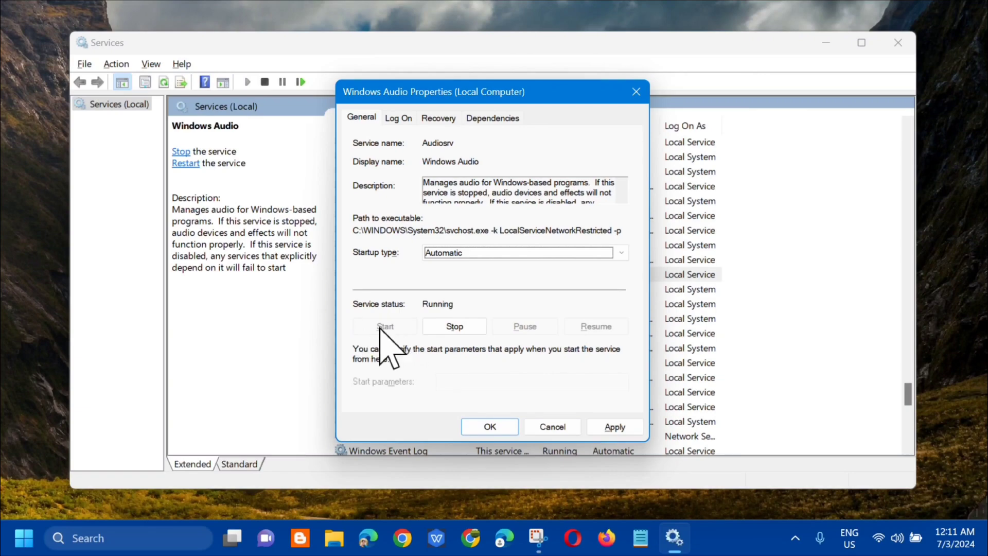
click(489, 428)
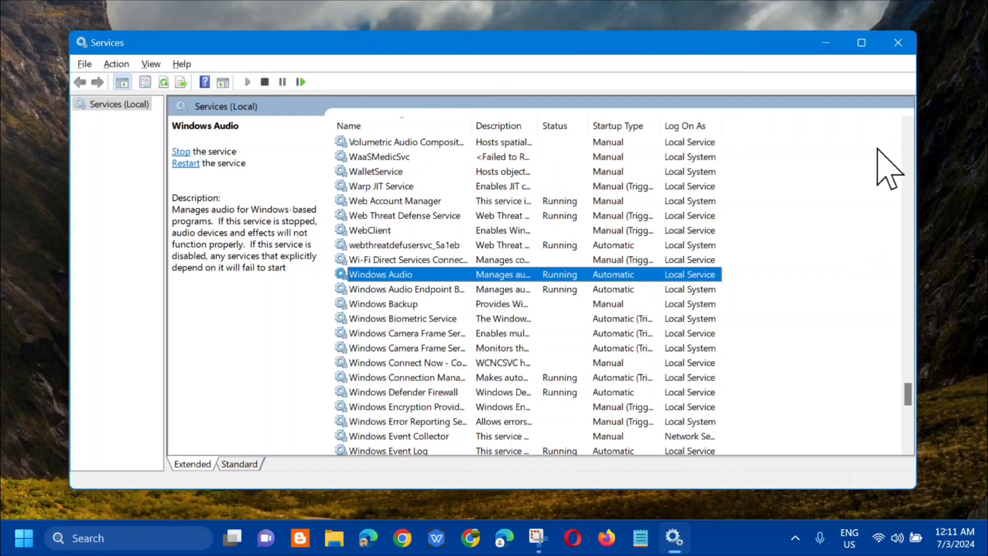
click(900, 43)
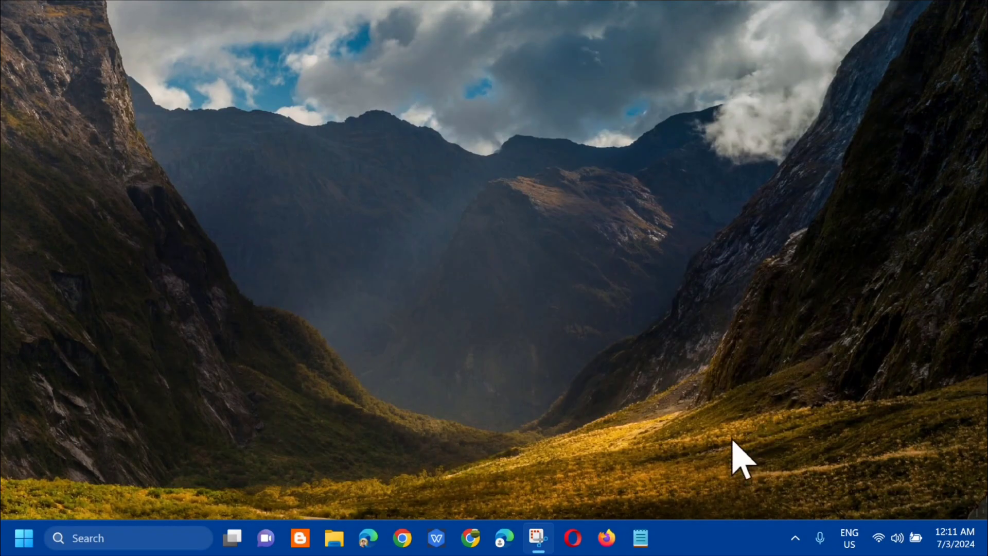
Open Task Manager and search the processes for WINDOWS EXPLORER.
right_click(712, 547)
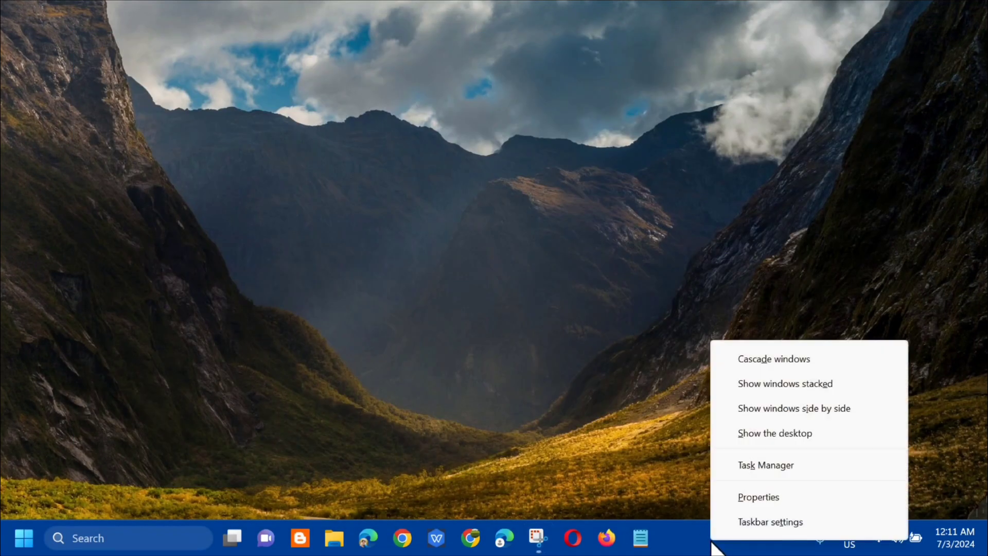
click(765, 466)
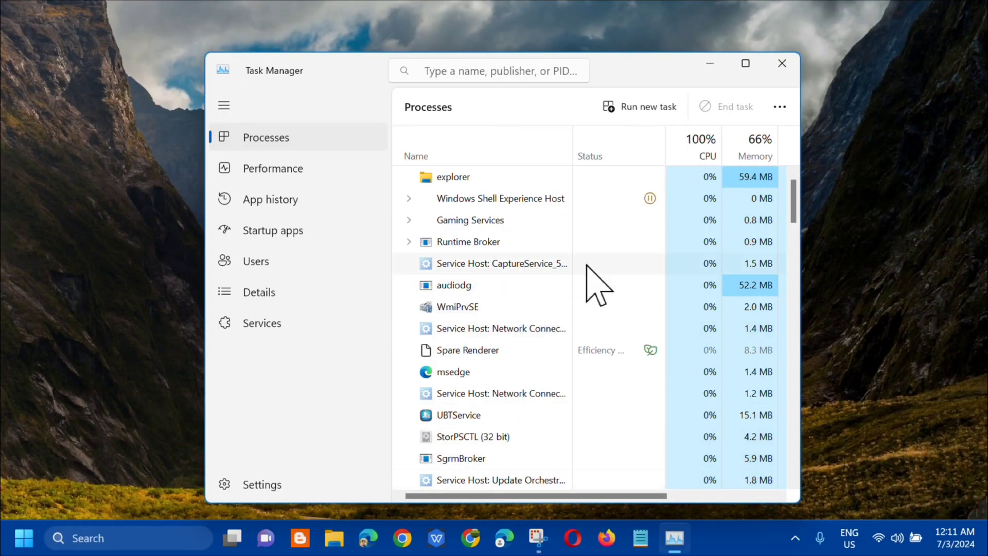
click(458, 73)
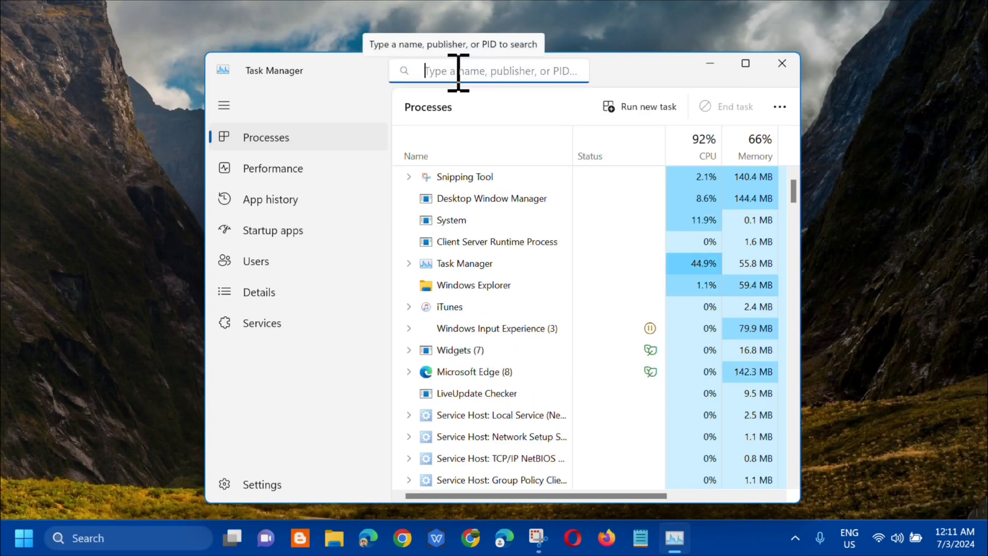
text(WIND)
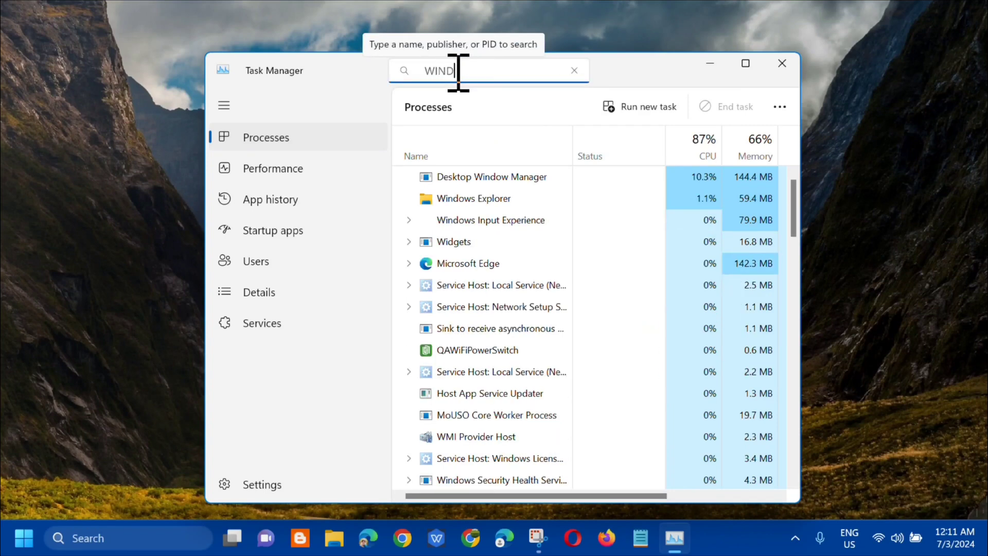
text(OWS EXPLORER)
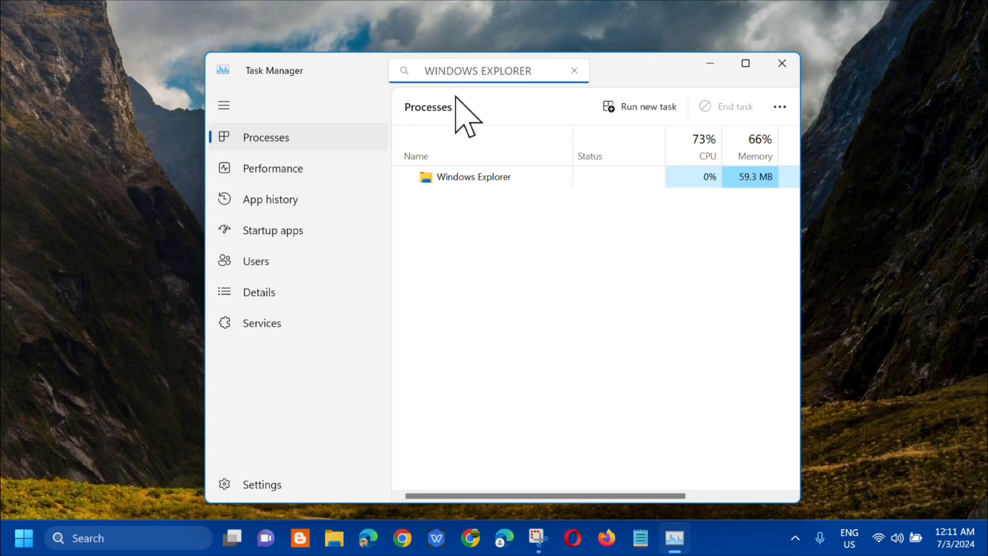
Restart the Windows Explorer process and close Task Manager.
click(528, 180)
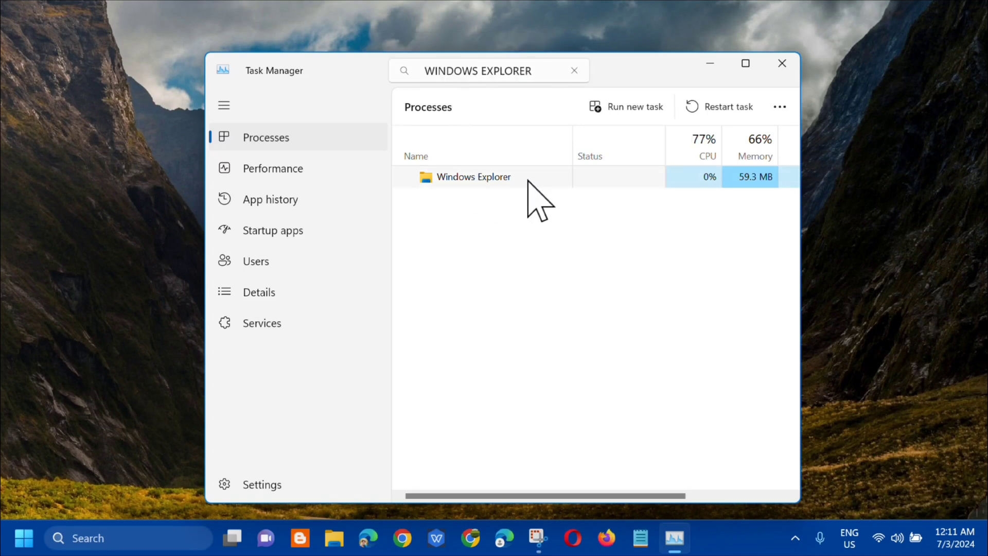
right_click(527, 180)
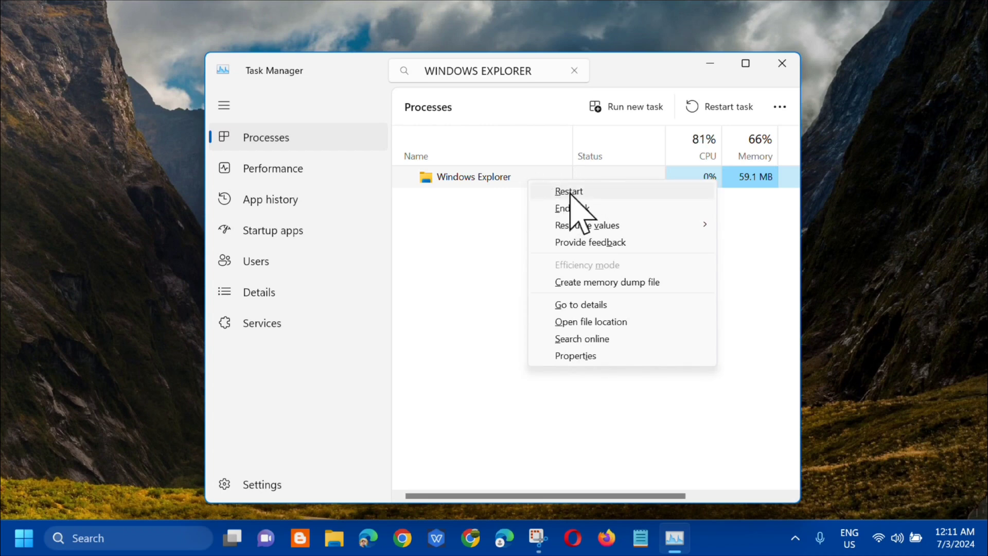
click(569, 192)
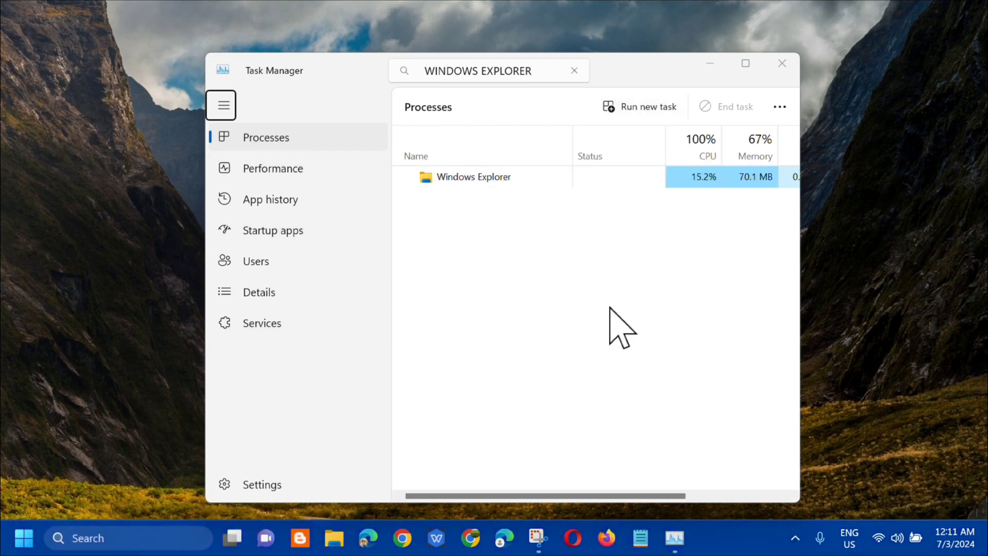
click(781, 62)
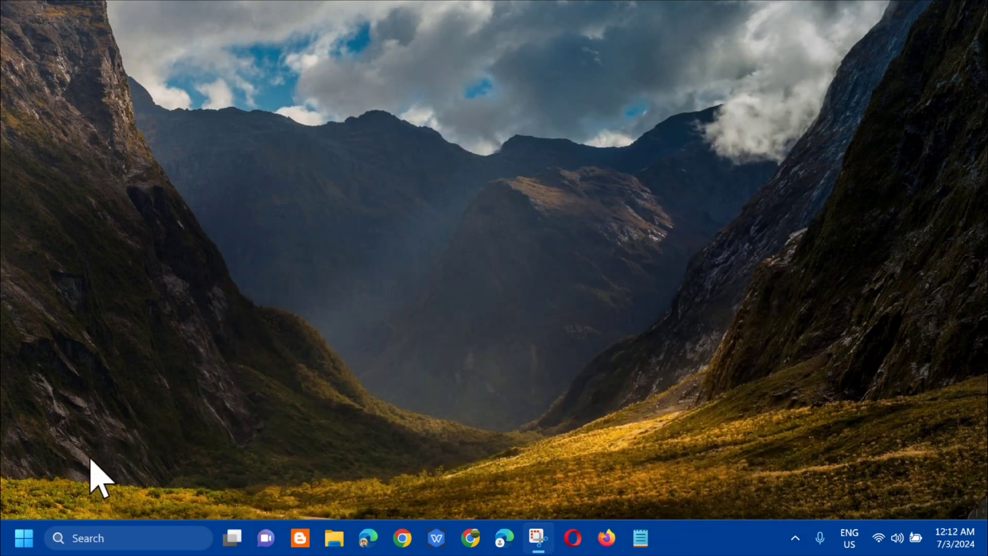
Open Device Manager and expand the Audio inputs and outputs category.
right_click(23, 540)
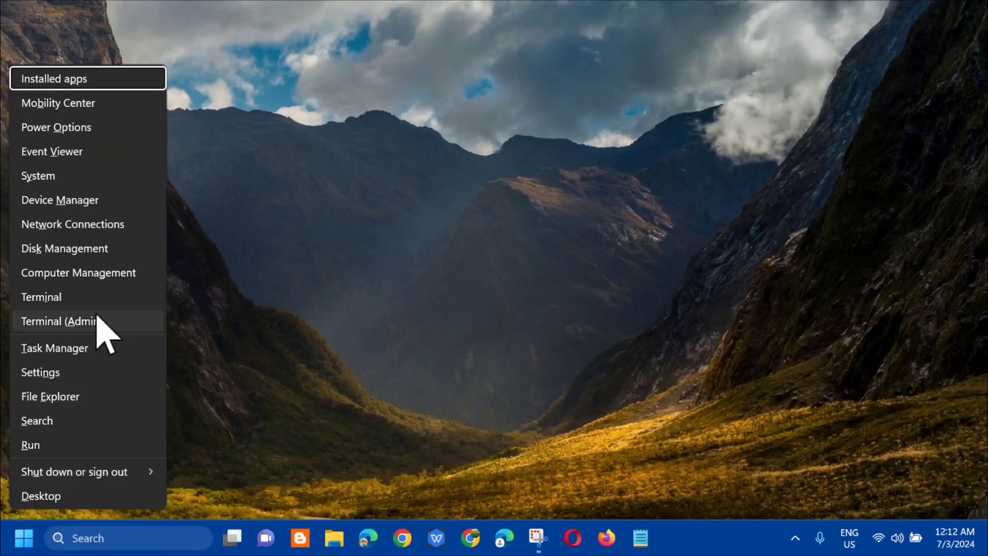
click(68, 205)
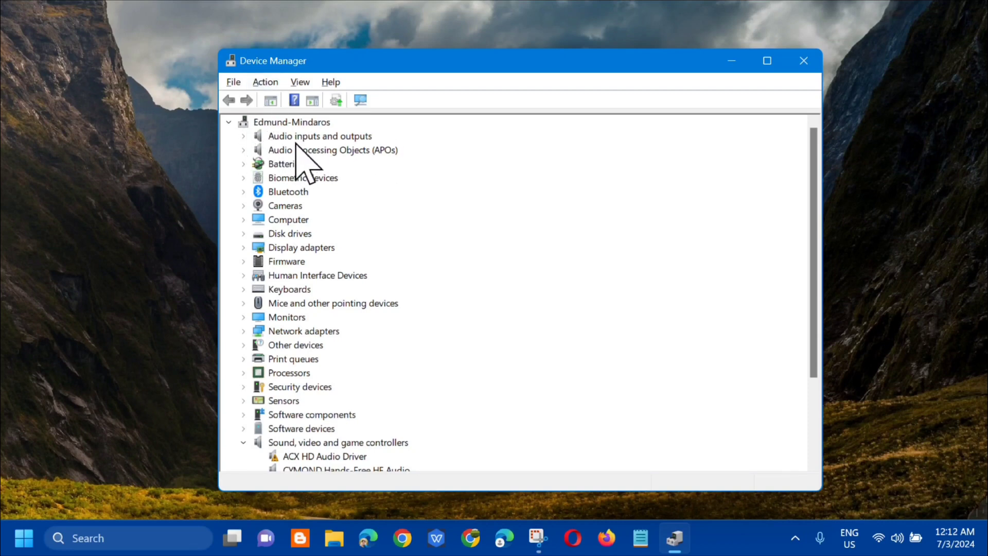
click(243, 136)
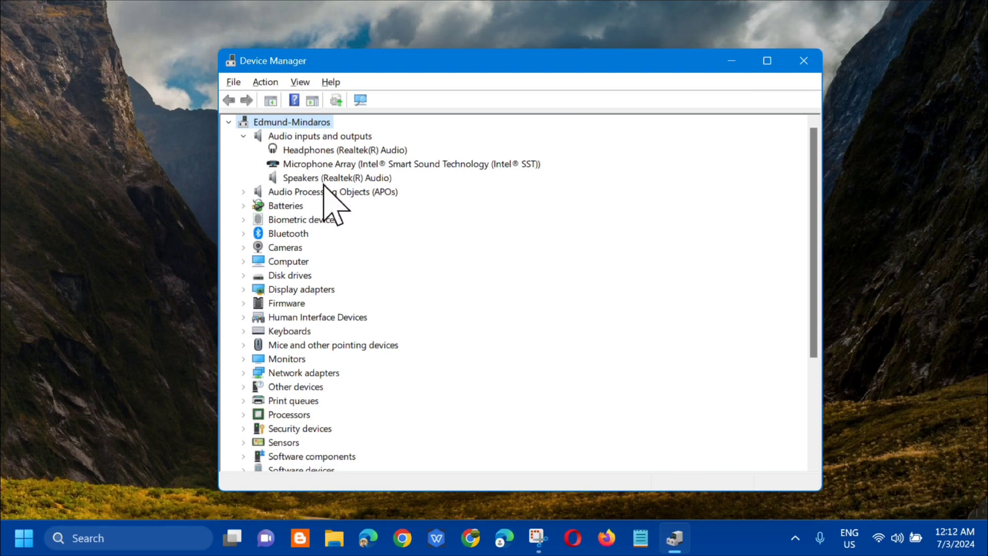
Bring up the driver update options for Speakers (Realtek(R) Audio), cancel the wizard and close Device Manager.
click(388, 178)
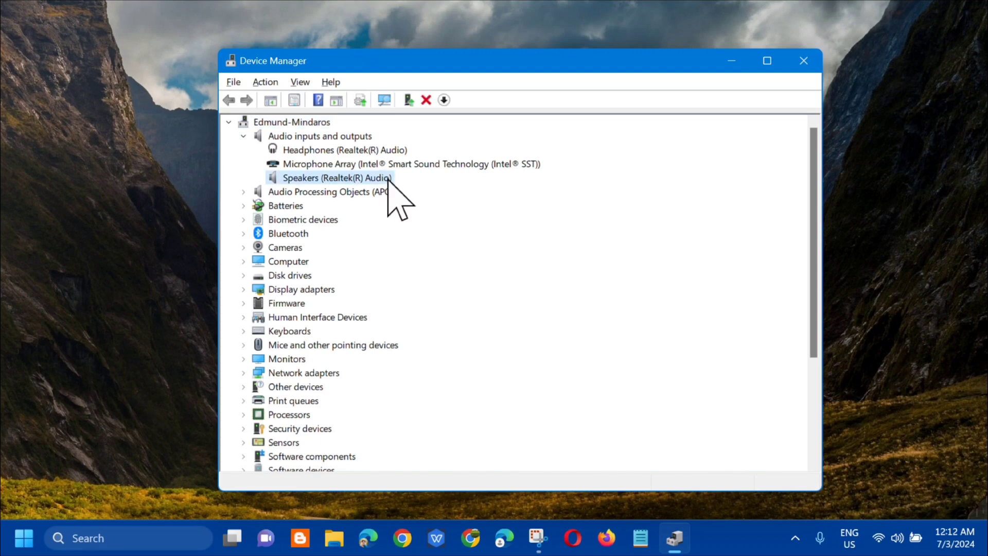
right_click(387, 178)
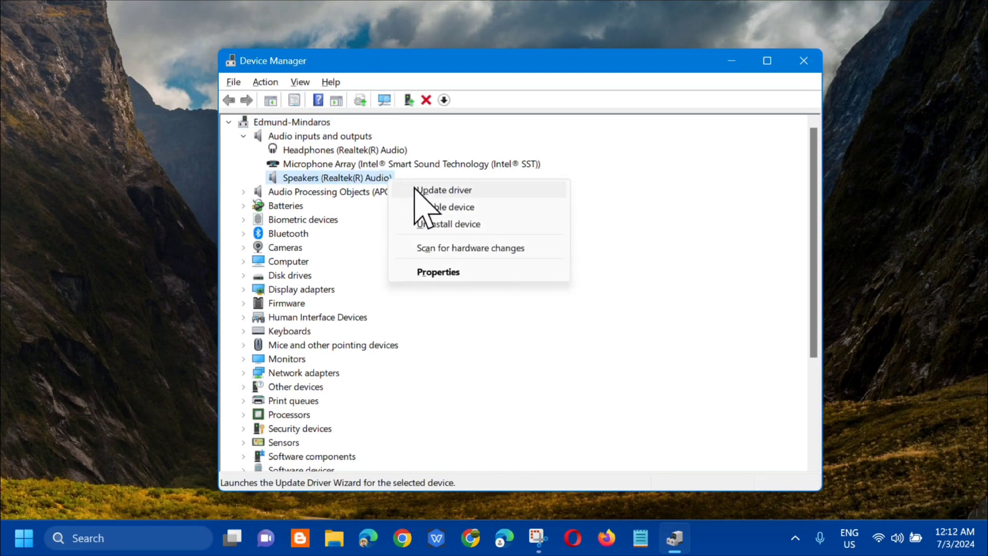
click(453, 190)
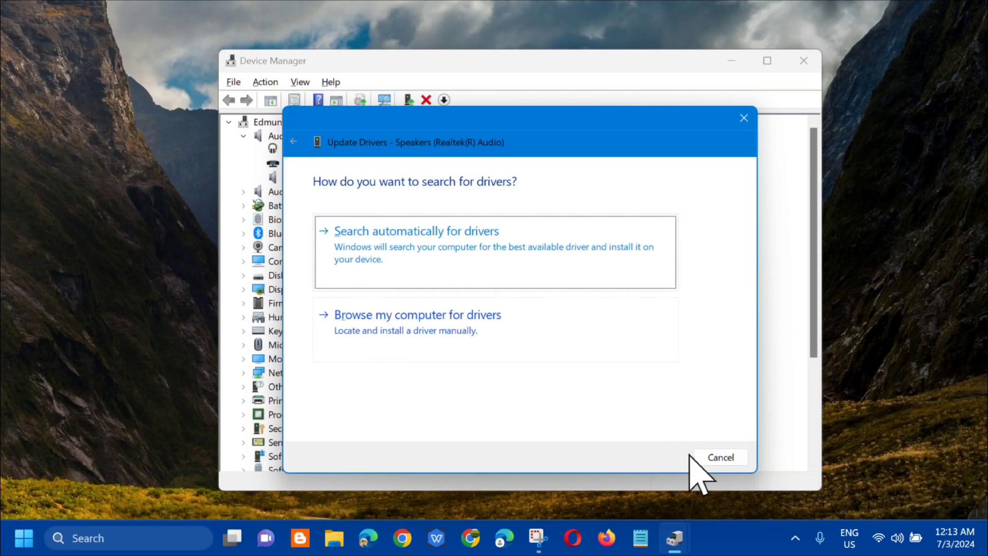
click(717, 458)
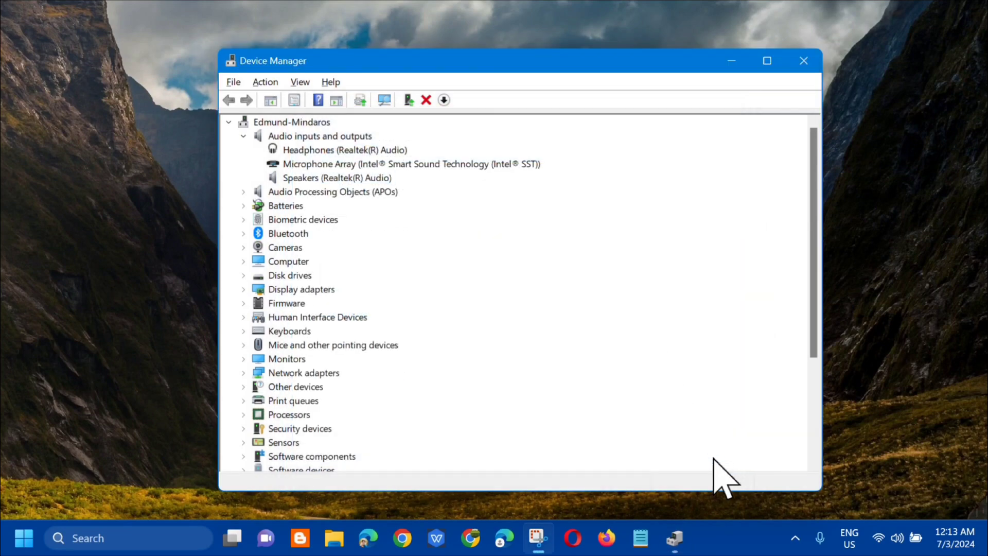
click(803, 62)
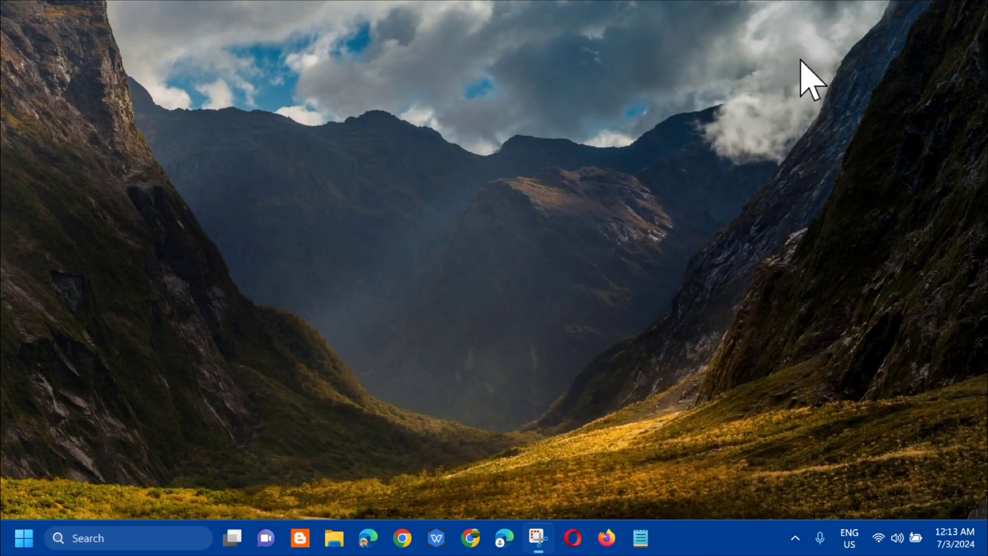
Display the computer's power options with Restart and dismiss them without restarting.
click(19, 537)
click(443, 490)
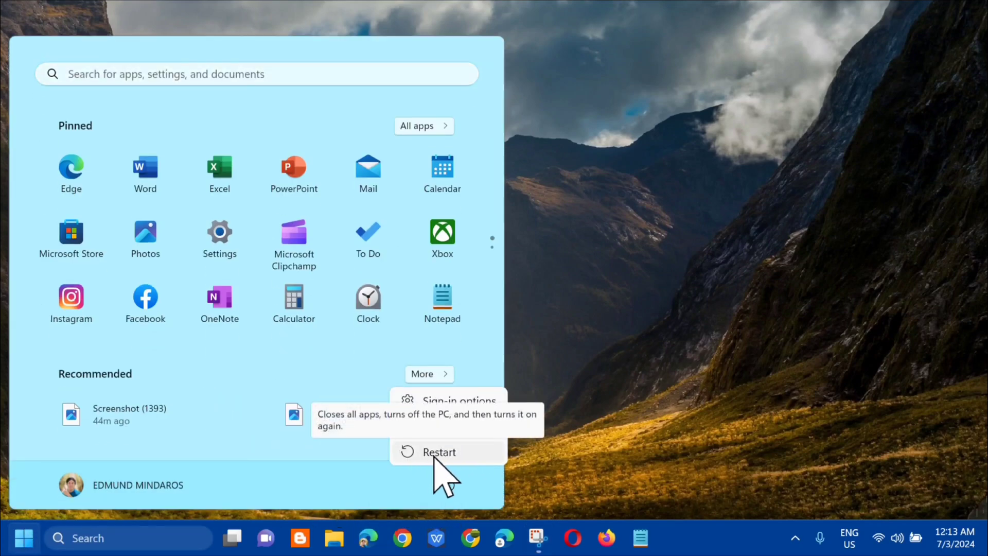
click(718, 226)
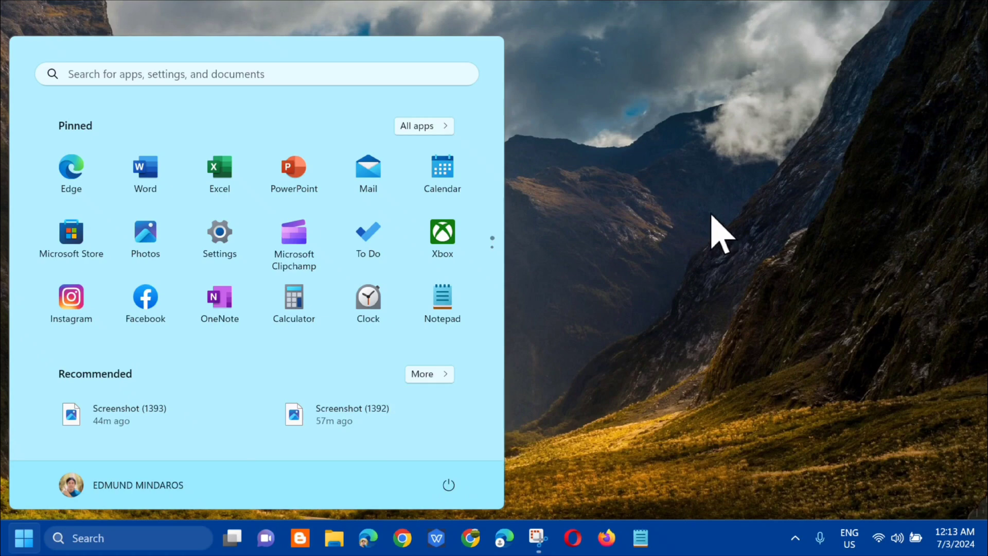
click(709, 208)
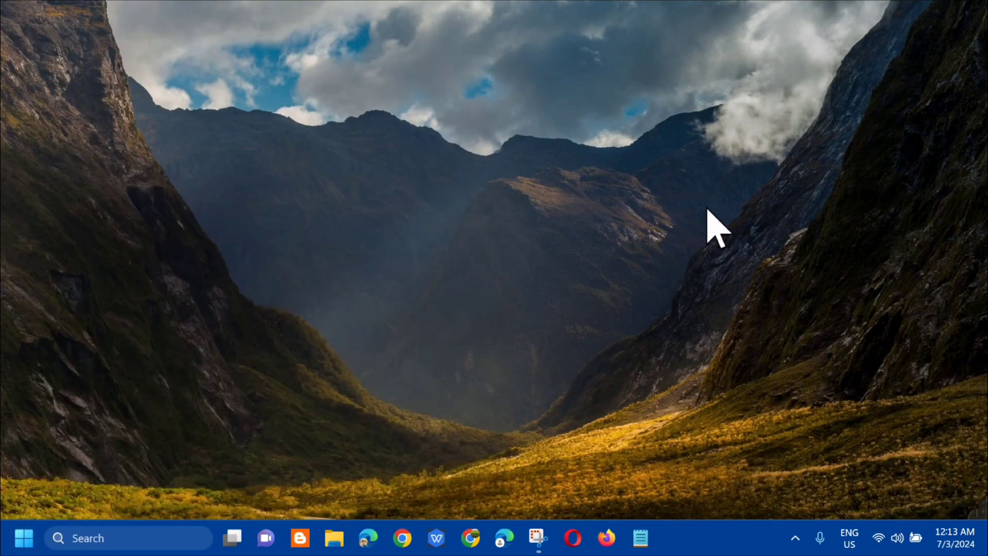